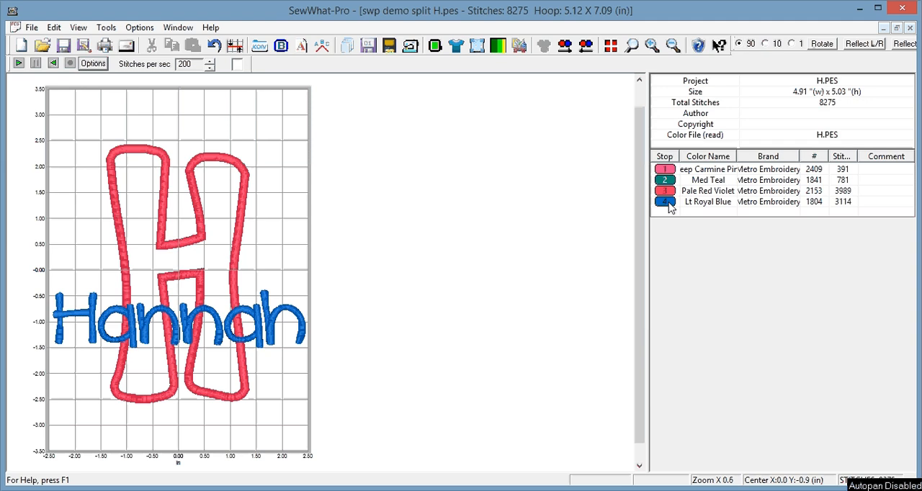
Move the blue name lettering off the letter H to an empty spot outside the hoop, centred at about X 5.4, Y -2.8 in.
{"action": "left_click", "coordinate": [665, 203]}
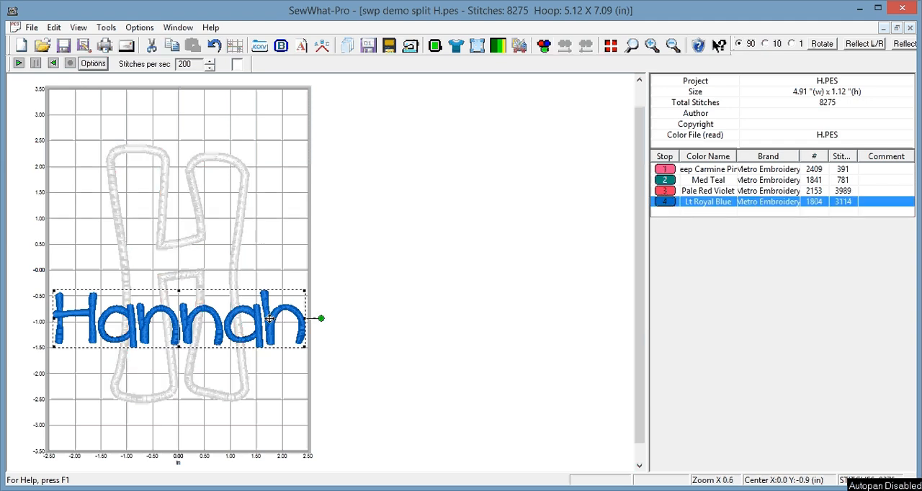
{"action": "left_click_drag", "start_coordinate": [268, 318], "coordinate": [542, 410]}
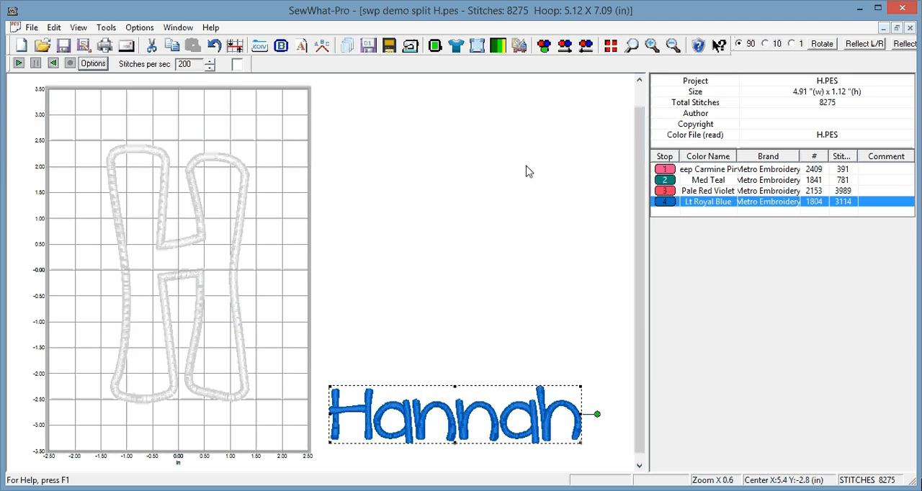
{"action": "key", "text": "ctrl+a"}
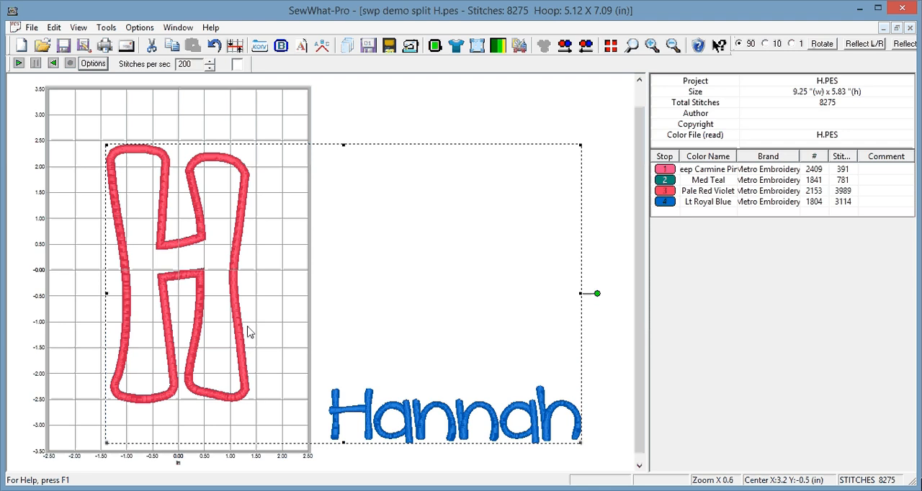
{"action": "left_click", "coordinate": [65, 322]}
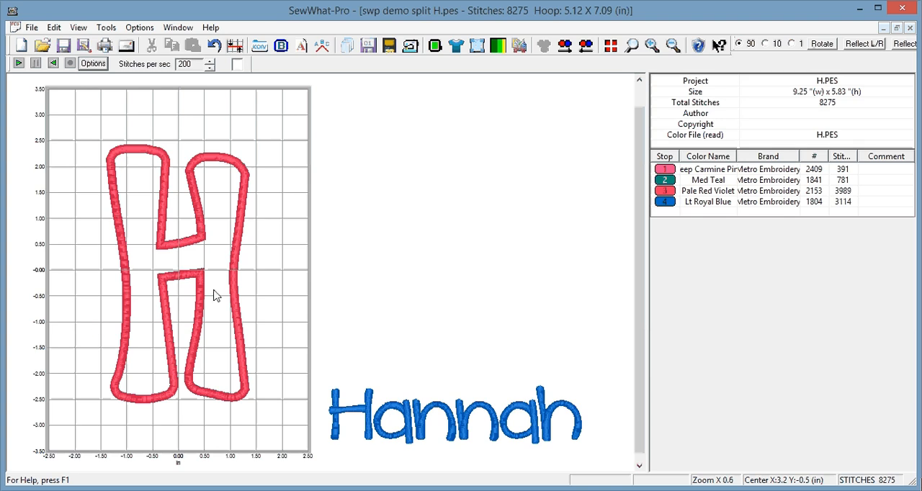
Outline the lower part of the H with cutting points from about Y -1.00 to -3.00 in, and apply Cut and Save All.
{"action": "left_click", "coordinate": [520, 48]}
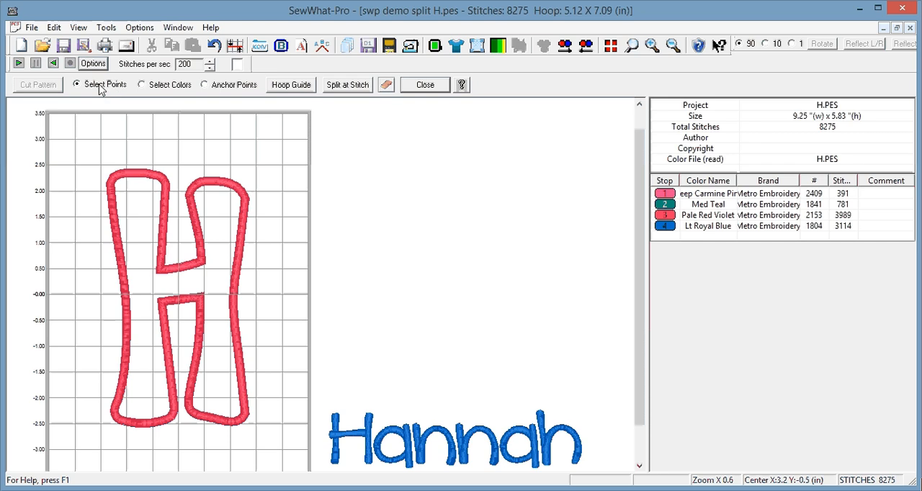
{"action": "left_click", "coordinate": [68, 346]}
{"action": "left_click", "coordinate": [280, 346]}
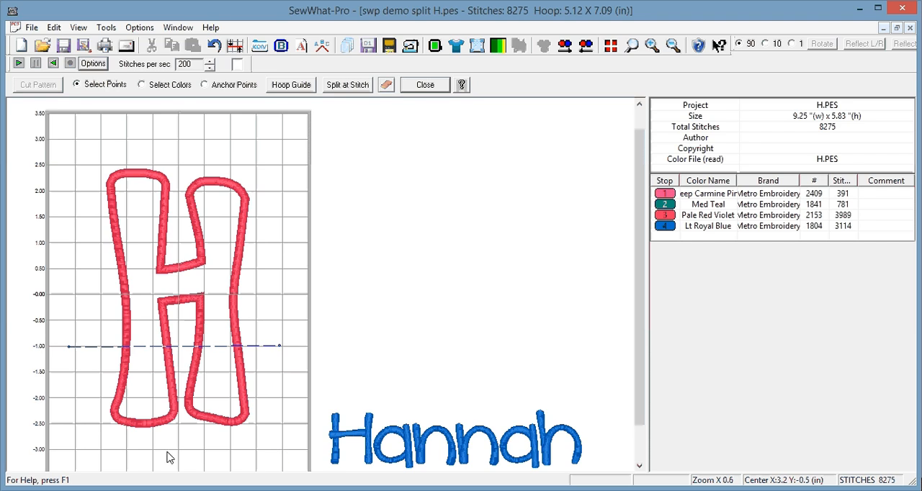
{"action": "left_click", "coordinate": [63, 449]}
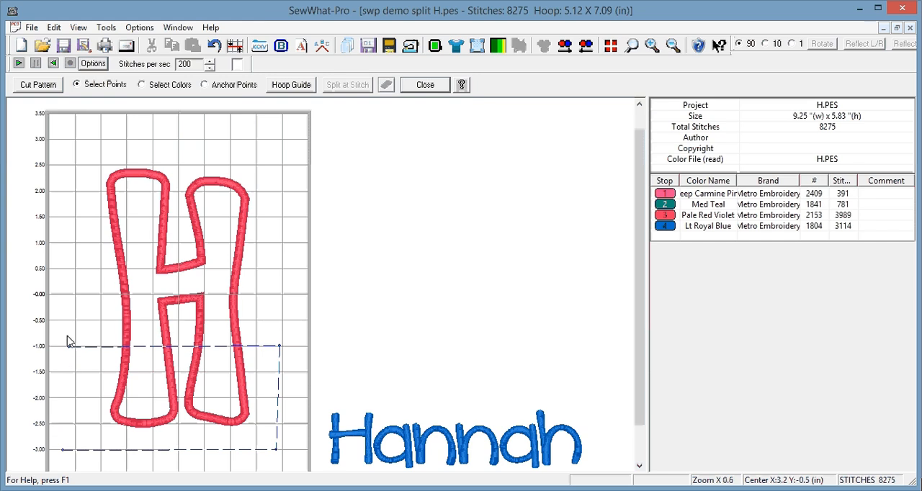
{"action": "left_click", "coordinate": [40, 88]}
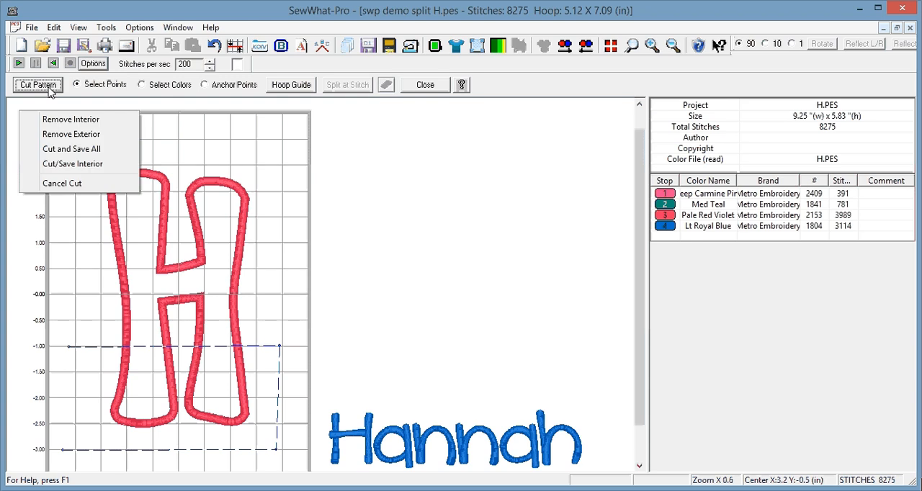
{"action": "left_click", "coordinate": [80, 149]}
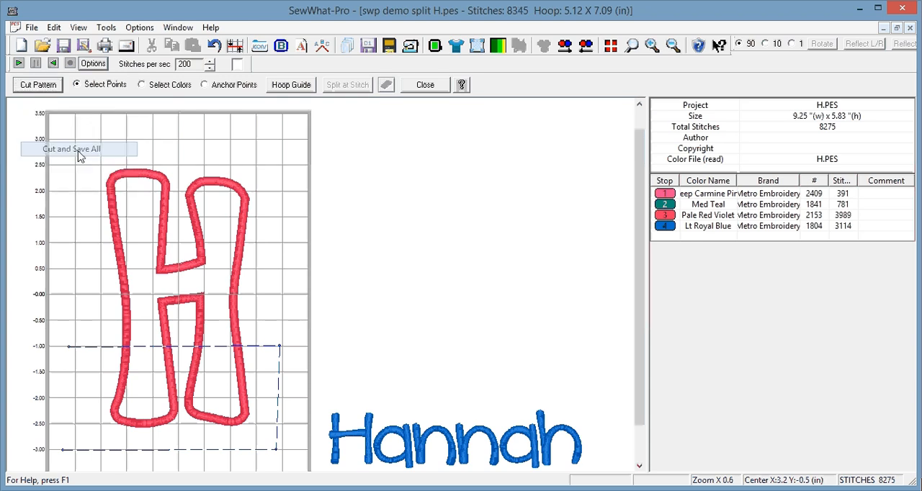
Try to select color stops 1–3 and 5–7 and grab the H off the hoop's edge while the cutting tools are open.
{"action": "left_click", "coordinate": [673, 45]}
{"action": "left_click", "coordinate": [674, 45]}
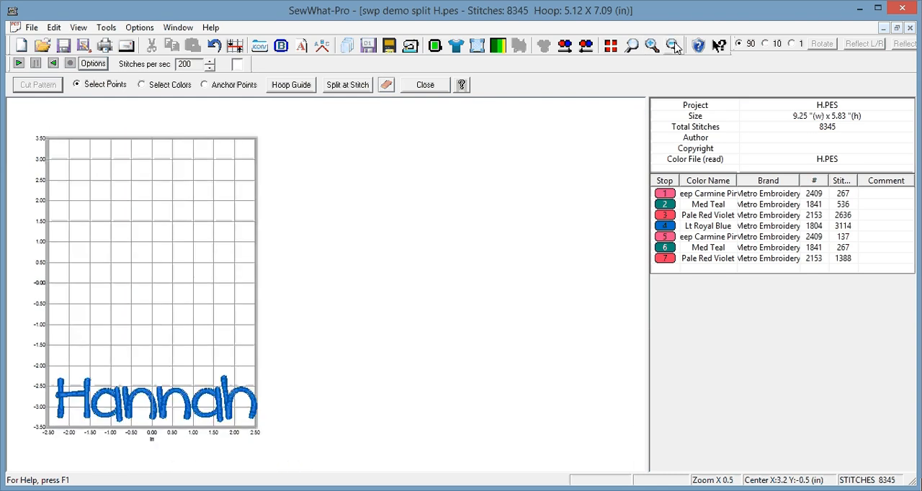
{"action": "left_click", "coordinate": [674, 45]}
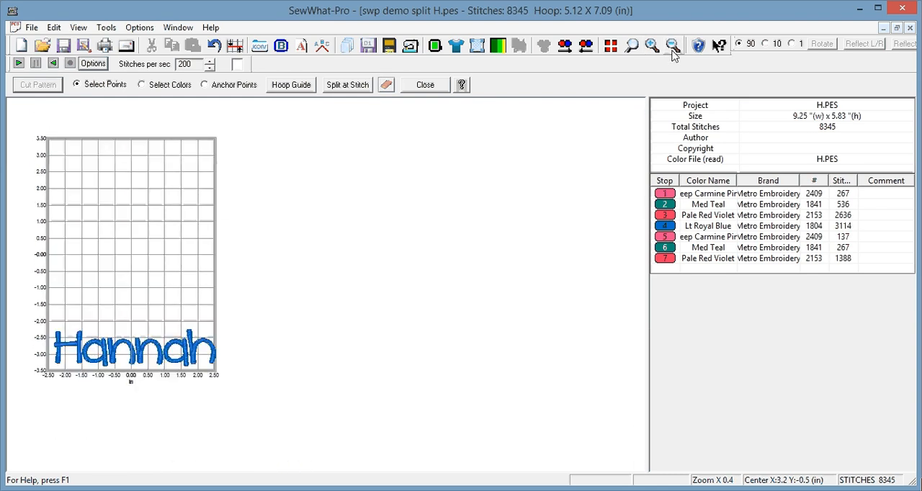
{"action": "left_click", "coordinate": [670, 199]}
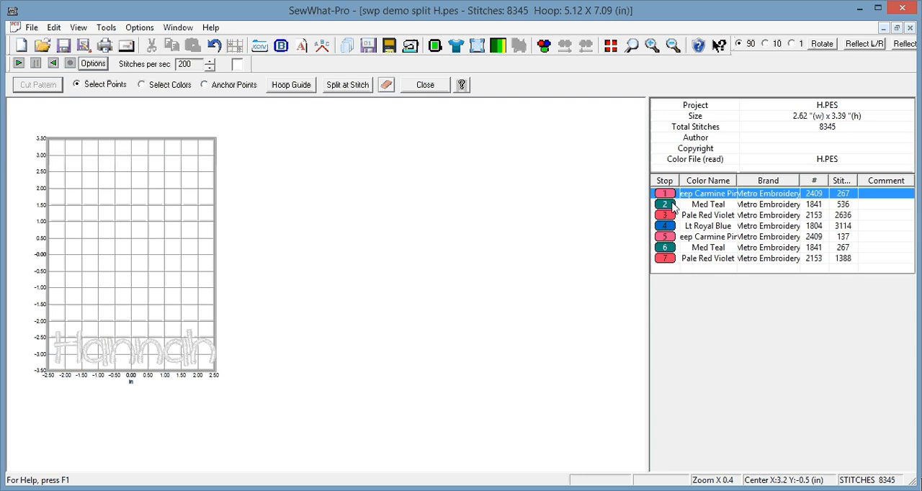
{"action": "left_click", "coordinate": [666, 206], "text": "ctrl"}
{"action": "left_click", "coordinate": [666, 215], "text": "ctrl"}
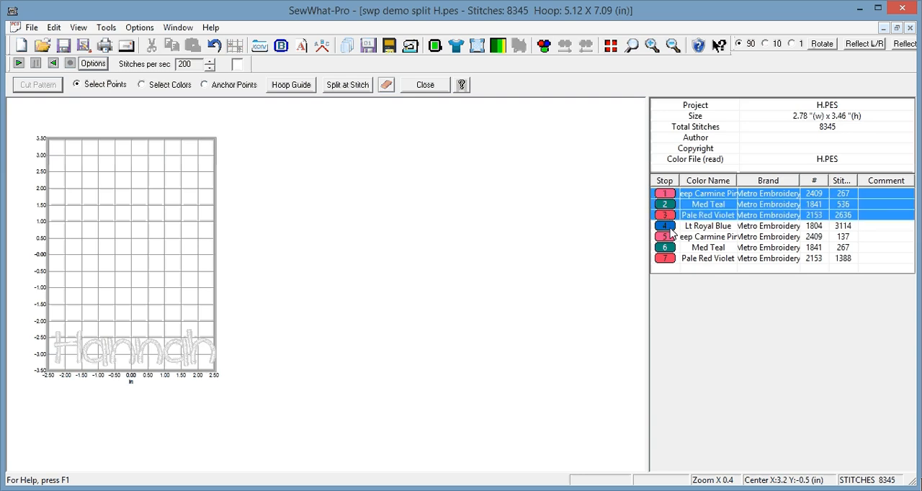
{"action": "left_click", "coordinate": [668, 237], "text": "ctrl"}
{"action": "left_click", "coordinate": [669, 250], "text": "ctrl"}
{"action": "left_click", "coordinate": [666, 259], "text": "ctrl"}
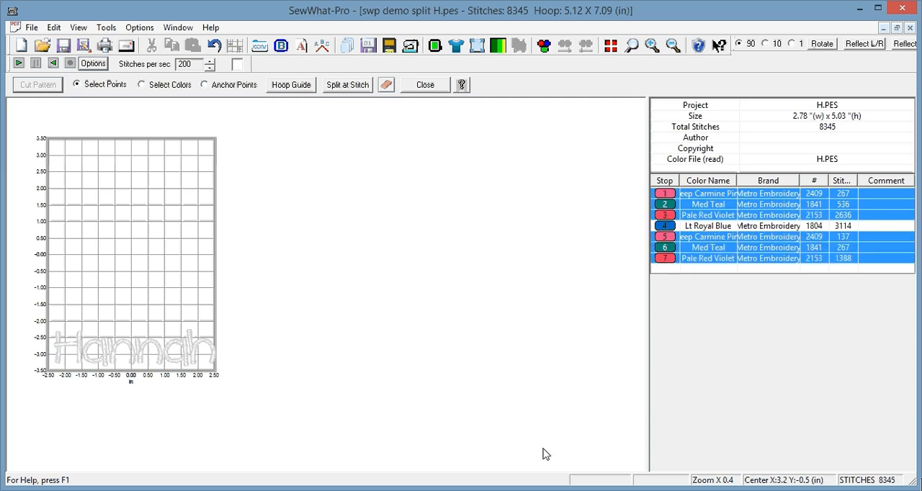
{"action": "left_click", "coordinate": [672, 47]}
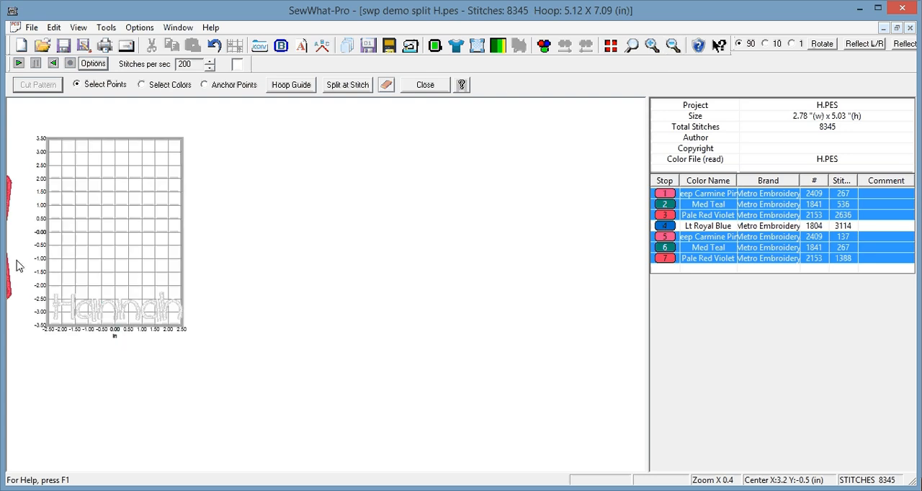
{"action": "left_click", "coordinate": [8, 191]}
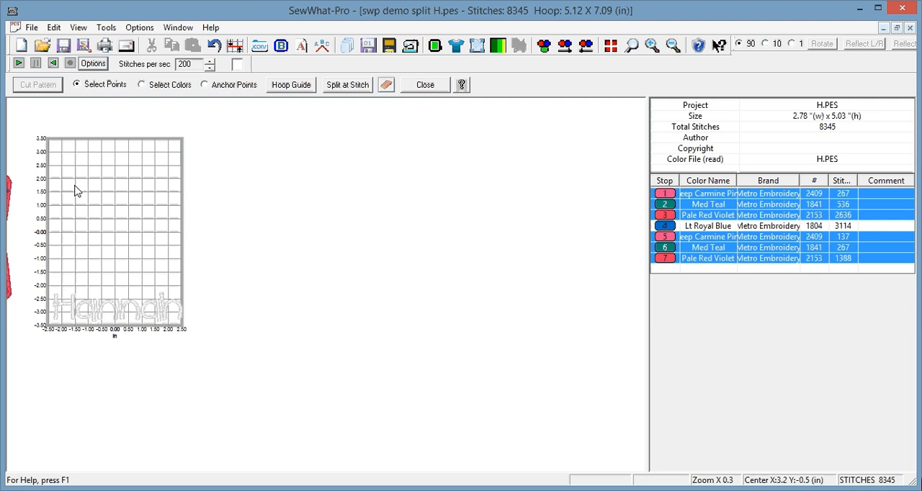
Close the cutting tools and move color stops 1–3 and 5–7 together back into the hoop above the name lettering.
{"action": "left_click", "coordinate": [426, 85]}
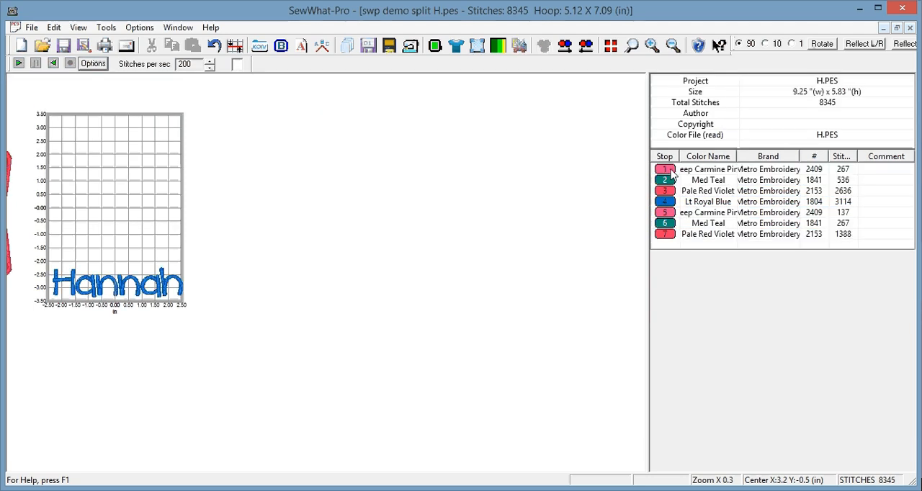
{"action": "left_click_drag", "start_coordinate": [670, 175], "coordinate": [666, 234]}
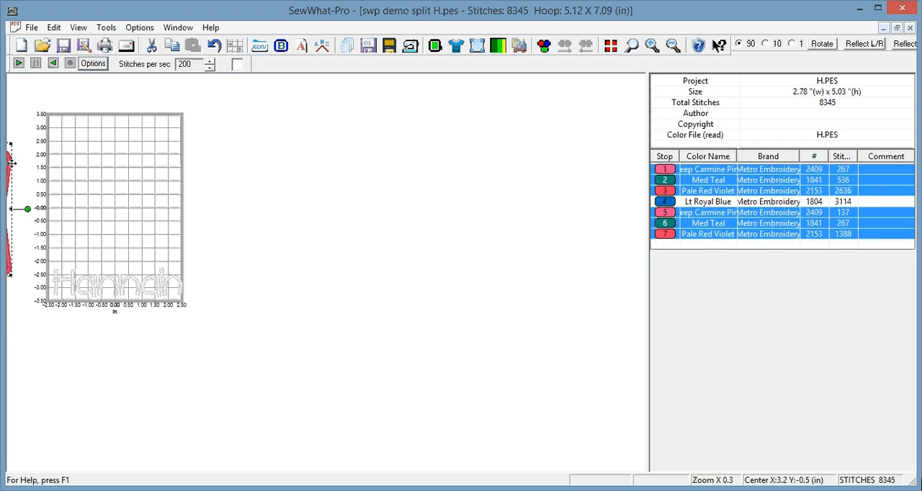
{"action": "left_click_drag", "start_coordinate": [11, 164], "coordinate": [149, 149]}
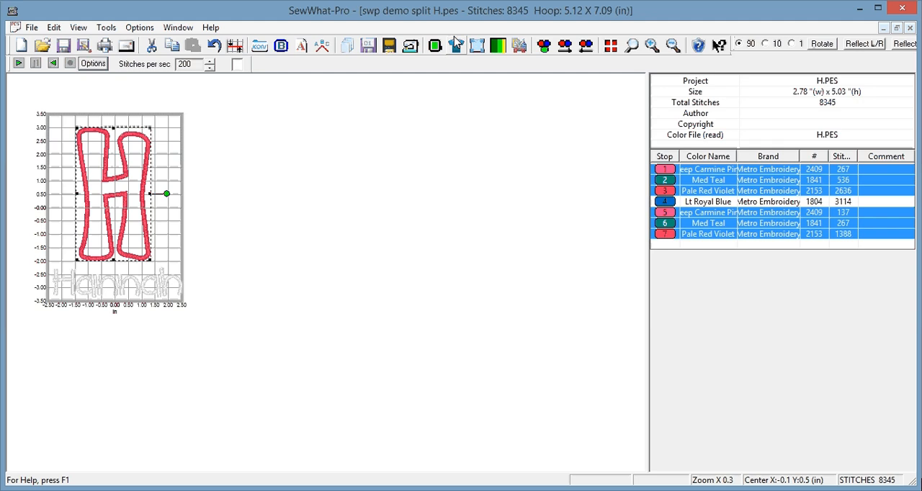
{"action": "left_click", "coordinate": [653, 46]}
{"action": "left_click", "coordinate": [653, 46]}
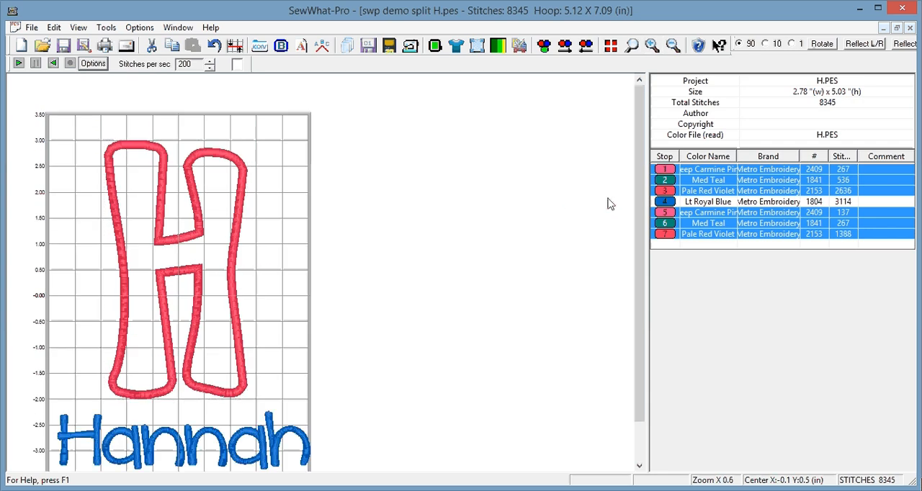
Select color stops 5–7 and move the H's cut lower part straight down about 1.2 in, opening a gap for the name.
{"action": "left_click", "coordinate": [669, 214]}
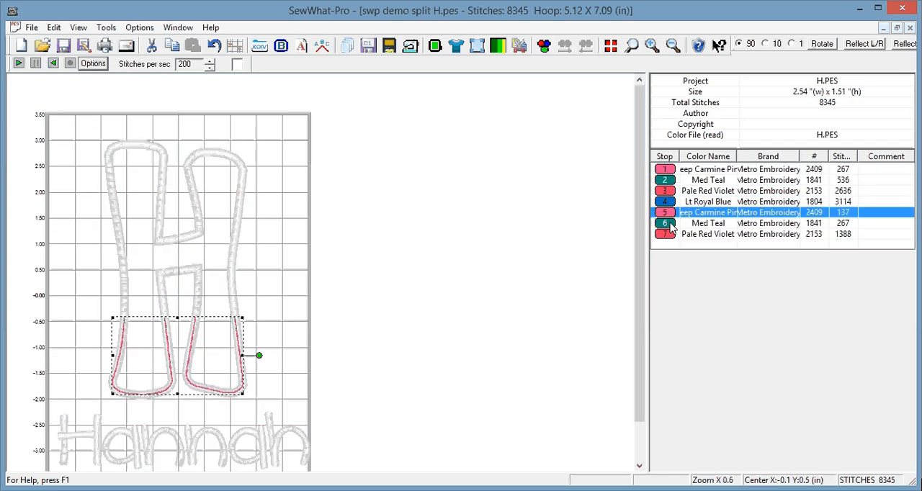
{"action": "left_click", "coordinate": [676, 225], "text": "shift"}
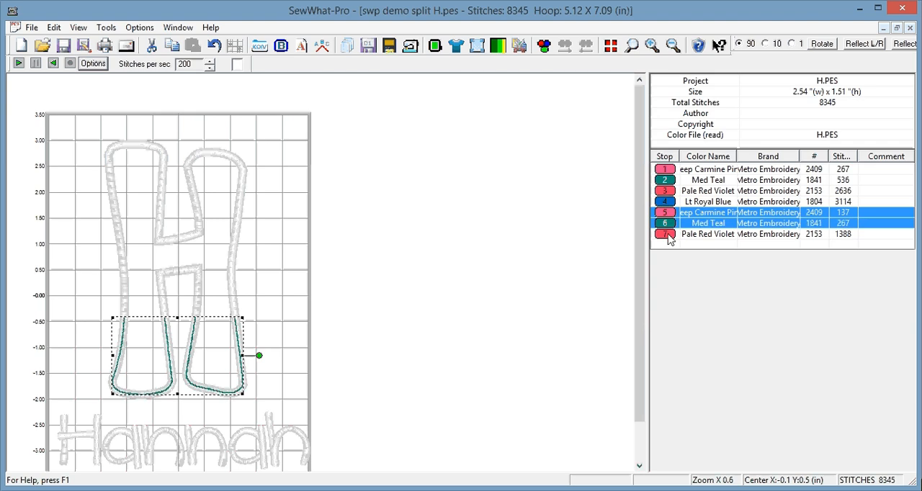
{"action": "left_click", "coordinate": [669, 235], "text": "shift"}
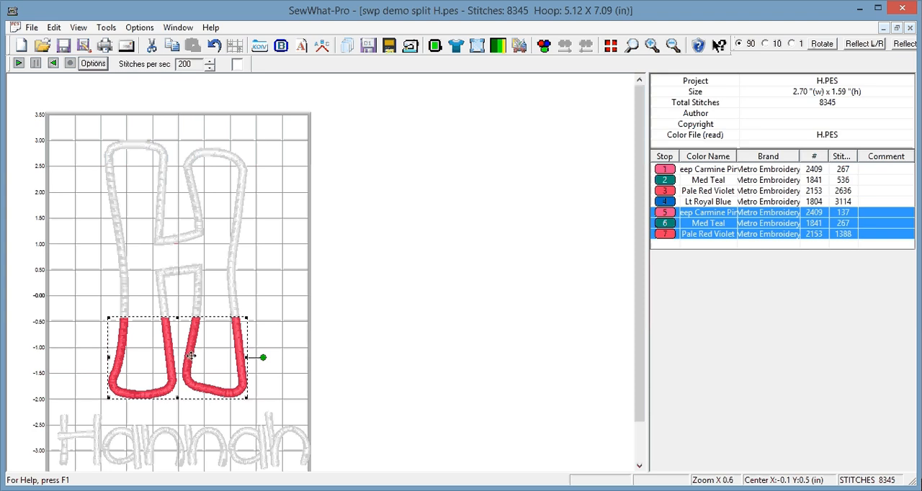
{"action": "left_click_drag", "start_coordinate": [191, 360], "coordinate": [191, 419]}
Move only the blue name lettering into the gap between the two H parts, centred at about X 0.0, Y -1.1 in.
{"action": "left_click", "coordinate": [669, 205], "text": "ctrl"}
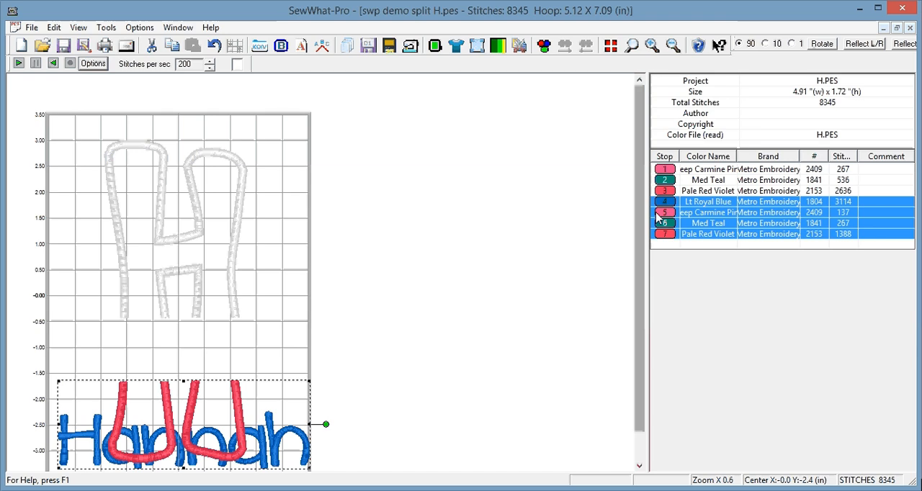
{"action": "left_click", "coordinate": [665, 203]}
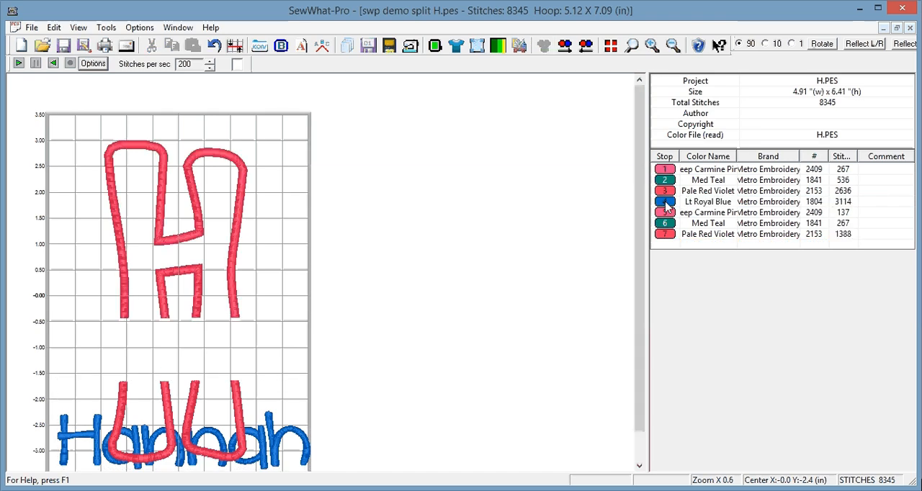
{"action": "left_click", "coordinate": [274, 440]}
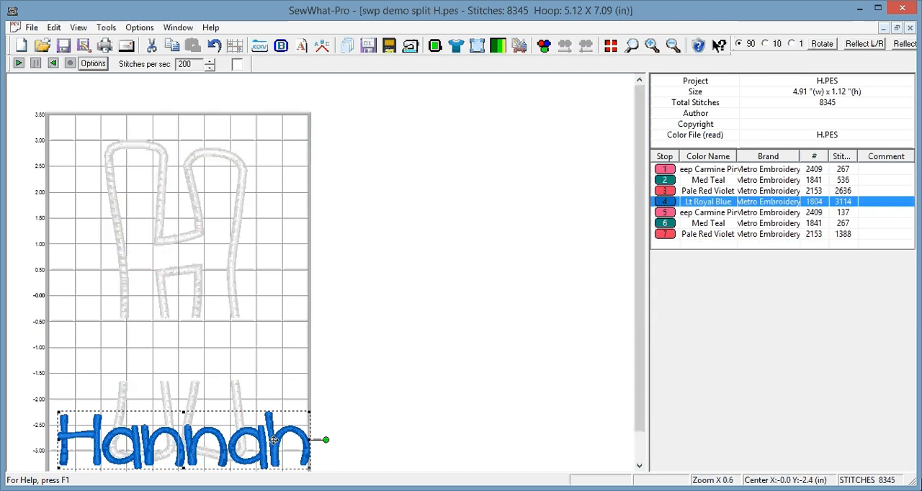
{"action": "left_click_drag", "start_coordinate": [274, 439], "coordinate": [269, 351]}
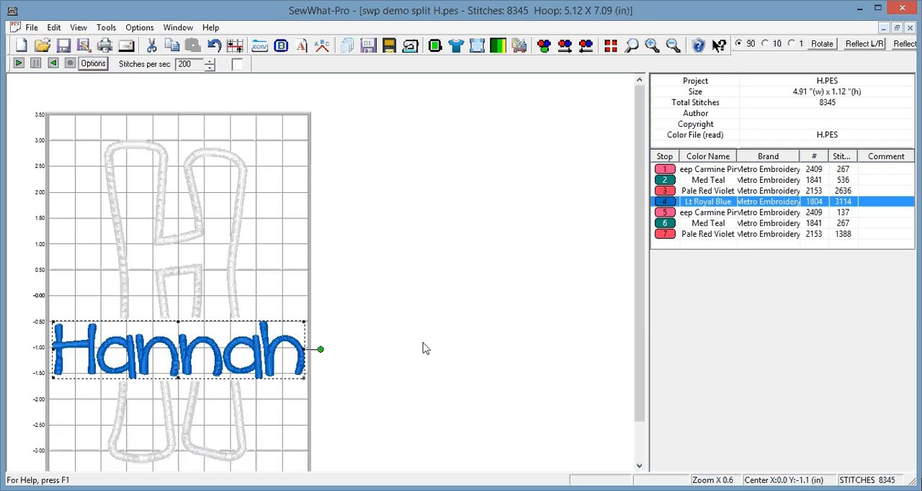
{"action": "left_click", "coordinate": [435, 353]}
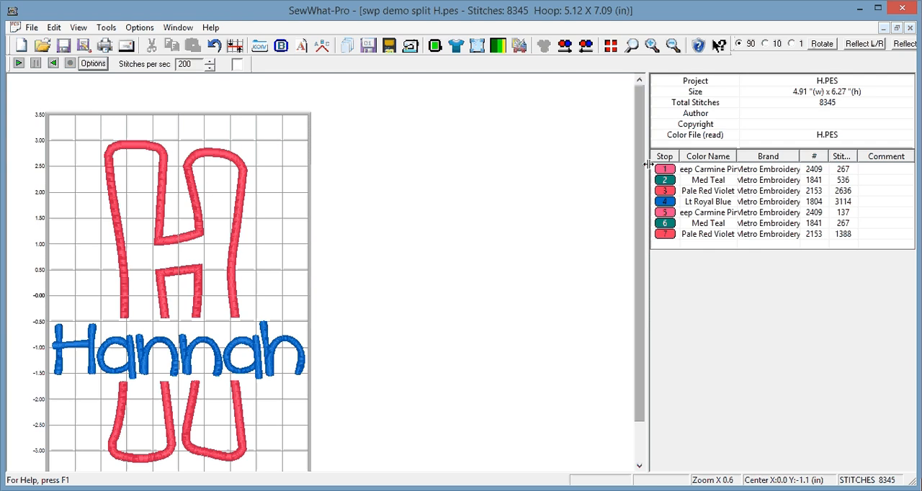
Start adding a border to the design and choose the Square shape for it.
{"action": "scroll", "coordinate": [642, 187], "scroll_direction": "down", "scroll_amount": 1}
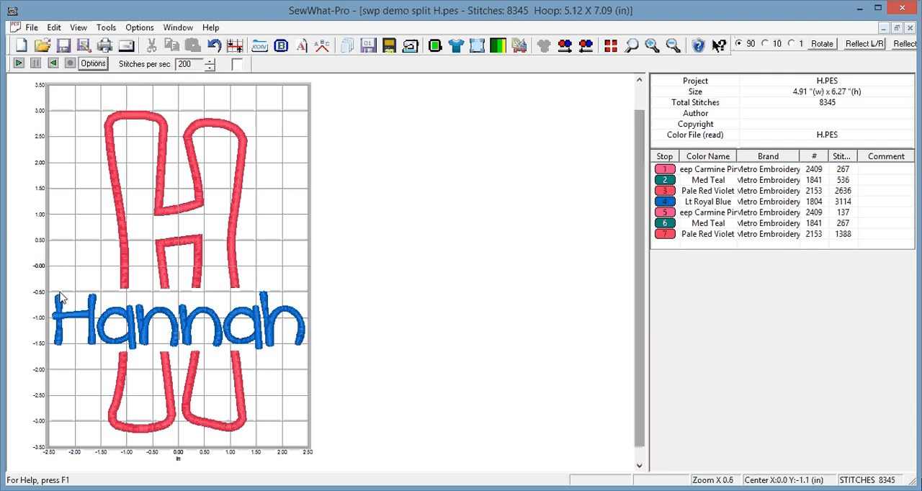
{"action": "left_click", "coordinate": [281, 47]}
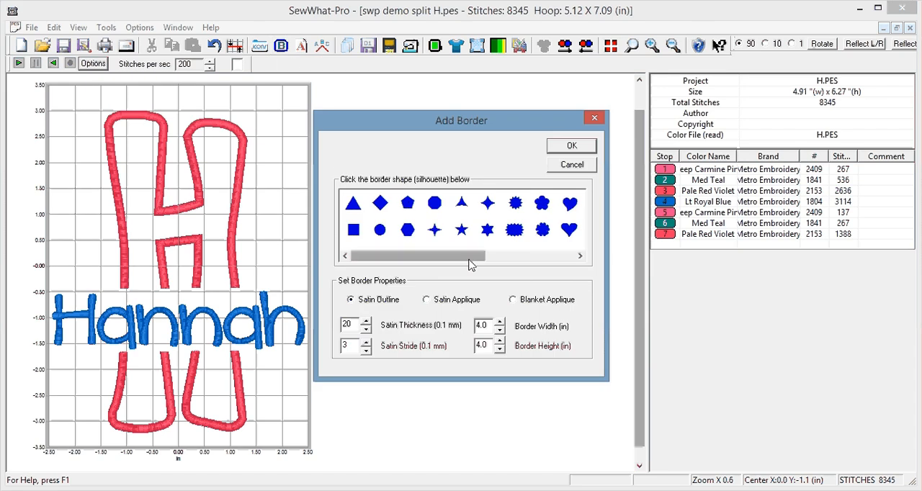
{"action": "left_click_drag", "start_coordinate": [458, 264], "coordinate": [365, 258]}
{"action": "left_click", "coordinate": [353, 235]}
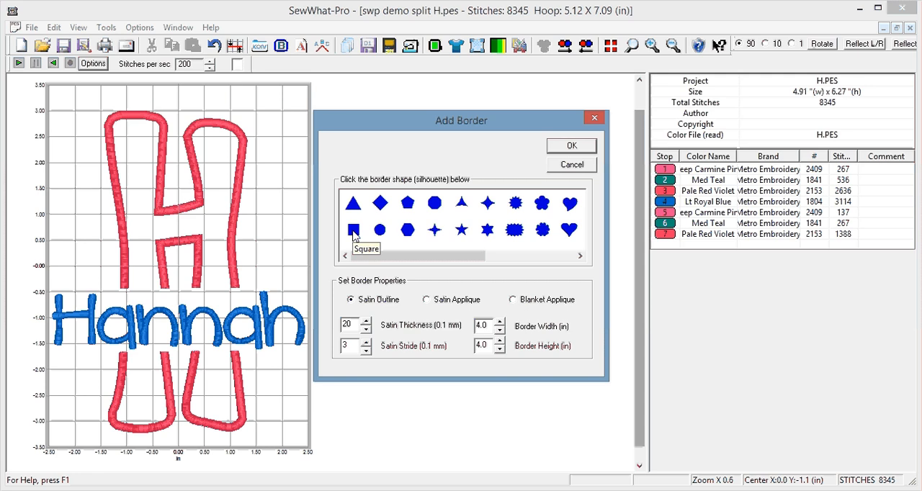
{"action": "left_click", "coordinate": [354, 230]}
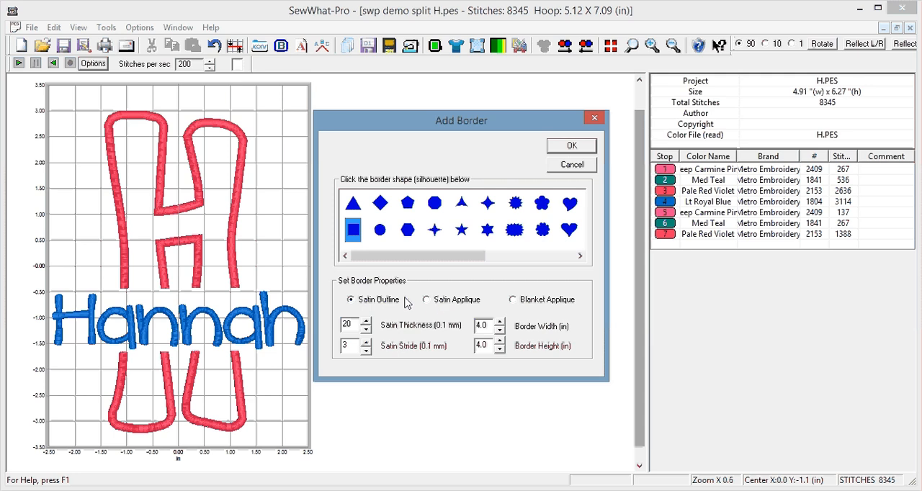
Set the border's satin thickness to 30, satin stride to 2, width to 6 in and height to 1.3 in.
{"action": "double_click", "coordinate": [358, 325]}
{"action": "type", "text": "30"}
{"action": "left_click", "coordinate": [344, 345]}
{"action": "key", "text": "BackSpace"}
{"action": "type", "text": "2"}
{"action": "double_click", "coordinate": [492, 326]}
{"action": "type", "text": "6"}
{"action": "left_click_drag", "start_coordinate": [489, 346], "coordinate": [472, 345]}
{"action": "type", "text": "1.3"}
Place the border in the design and move it around the name lettering, centred at about X -0.2, Y -1.1 in.
{"action": "left_click", "coordinate": [571, 147]}
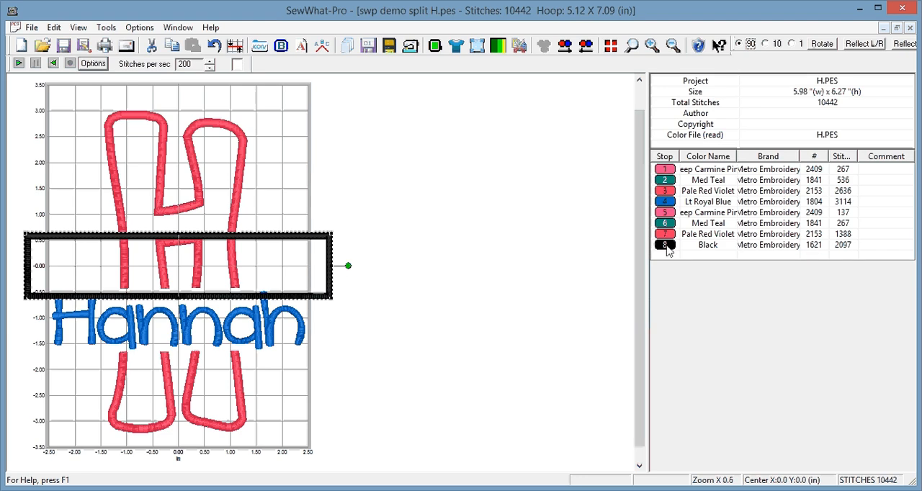
{"action": "left_click_drag", "start_coordinate": [292, 237], "coordinate": [285, 289]}
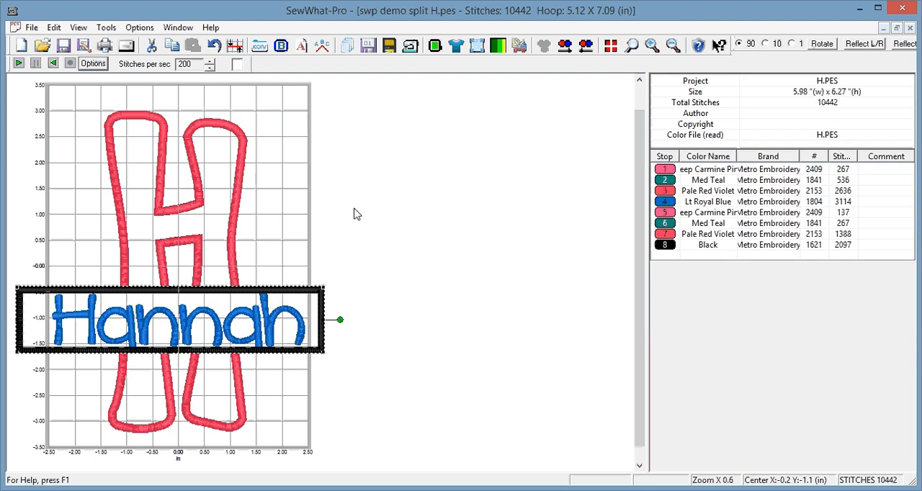
Resize the black border to 6 in wide and 1.4 in high, with the aspect ratio unlocked.
{"action": "left_click", "coordinate": [476, 45]}
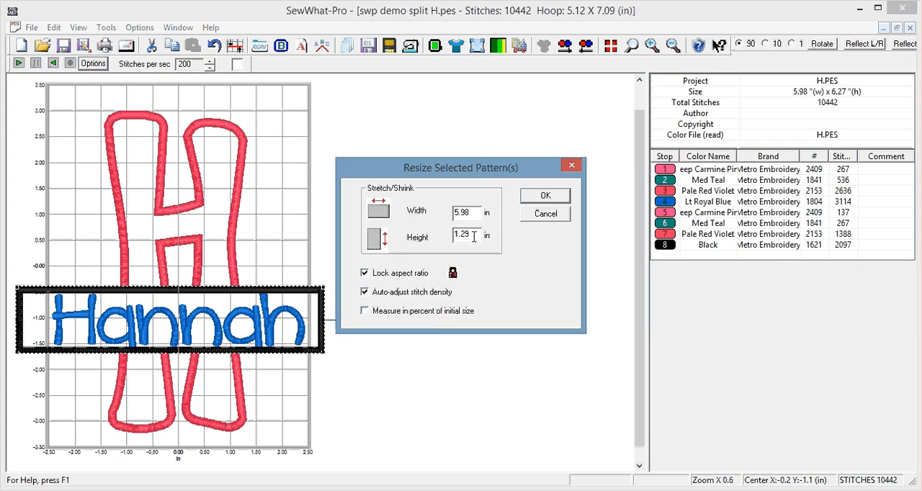
{"action": "left_click_drag", "start_coordinate": [474, 236], "coordinate": [453, 229]}
{"action": "type", "text": "1.4"}
{"action": "left_click", "coordinate": [365, 274]}
{"action": "left_click_drag", "start_coordinate": [469, 213], "coordinate": [430, 211]}
{"action": "type", "text": "6"}
{"action": "left_click", "coordinate": [545, 198]}
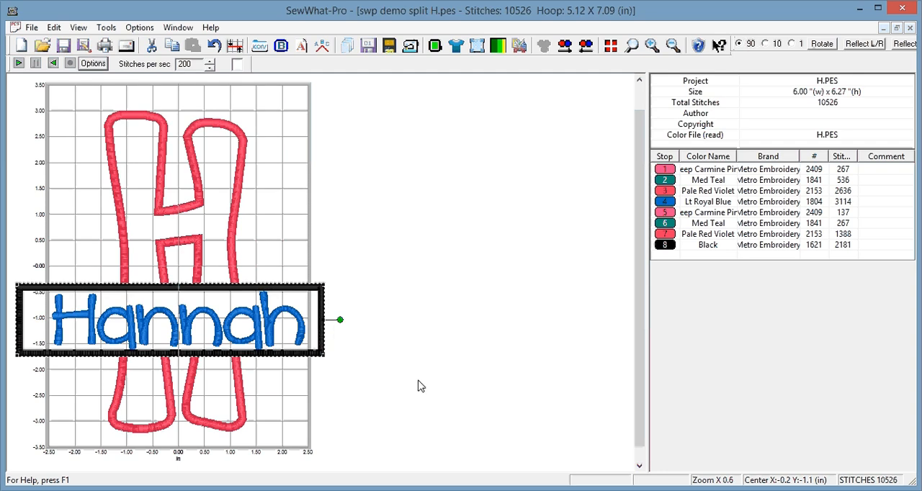
{"action": "left_click", "coordinate": [418, 381]}
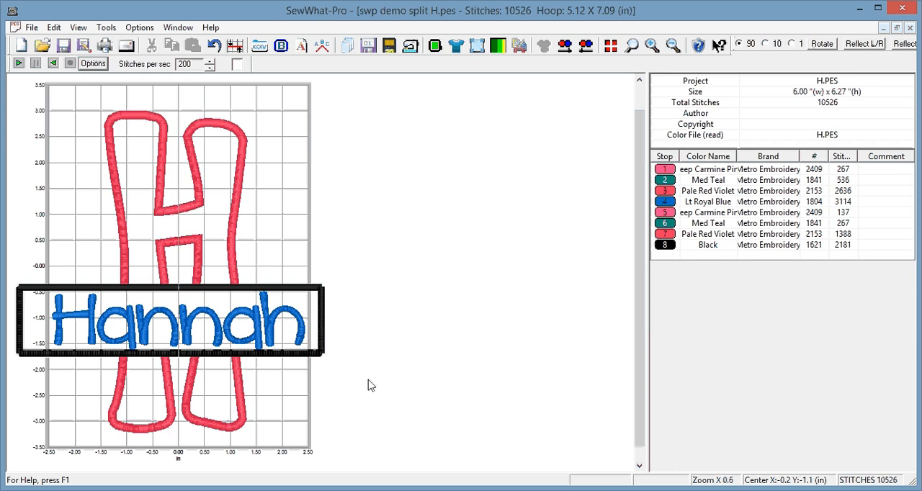
Resize only the black border so that its height is 1.5 in.
{"action": "left_click", "coordinate": [664, 245]}
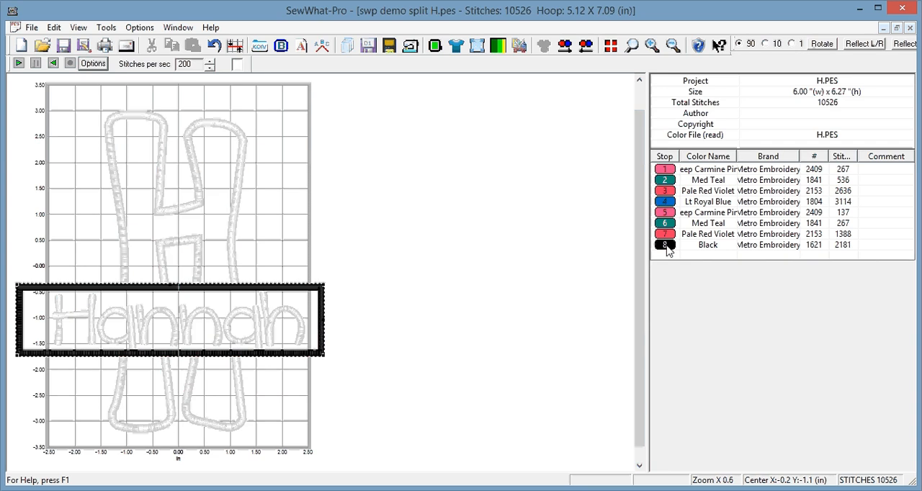
{"action": "left_click", "coordinate": [477, 46]}
{"action": "key", "text": "Tab"}
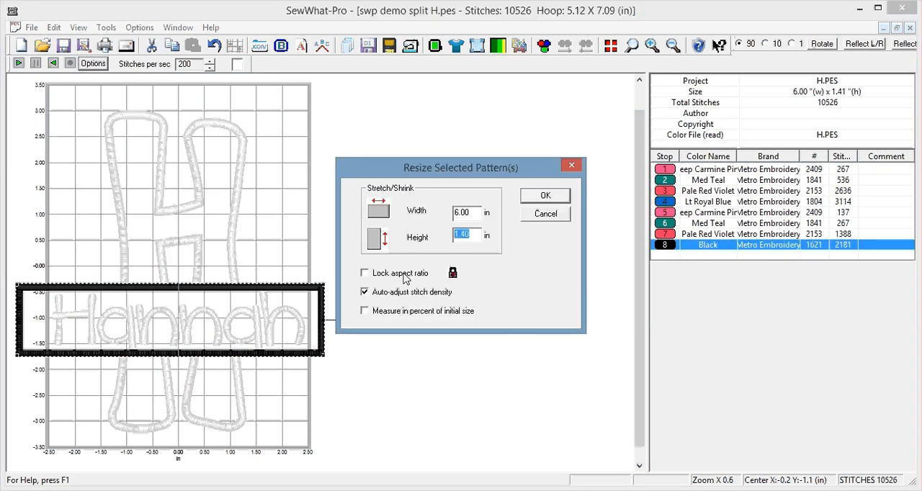
{"action": "type", "text": "1.5"}
{"action": "left_click", "coordinate": [548, 197]}
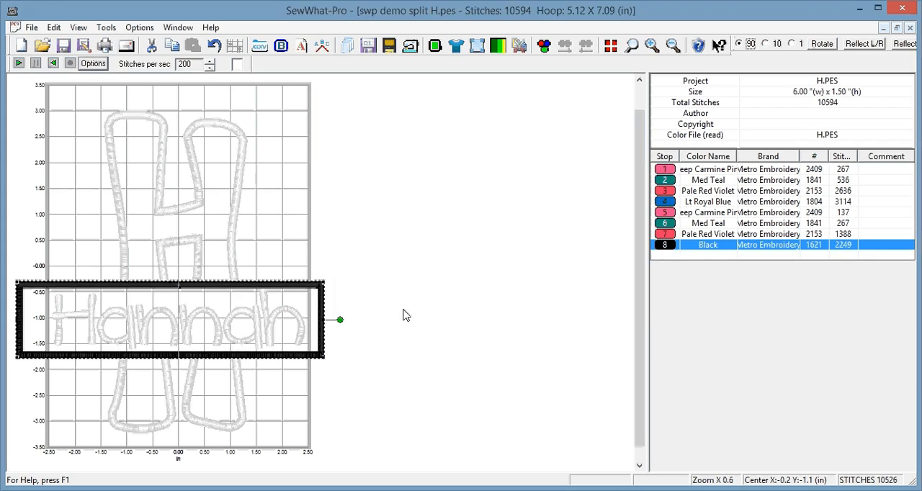
{"action": "left_click", "coordinate": [406, 319]}
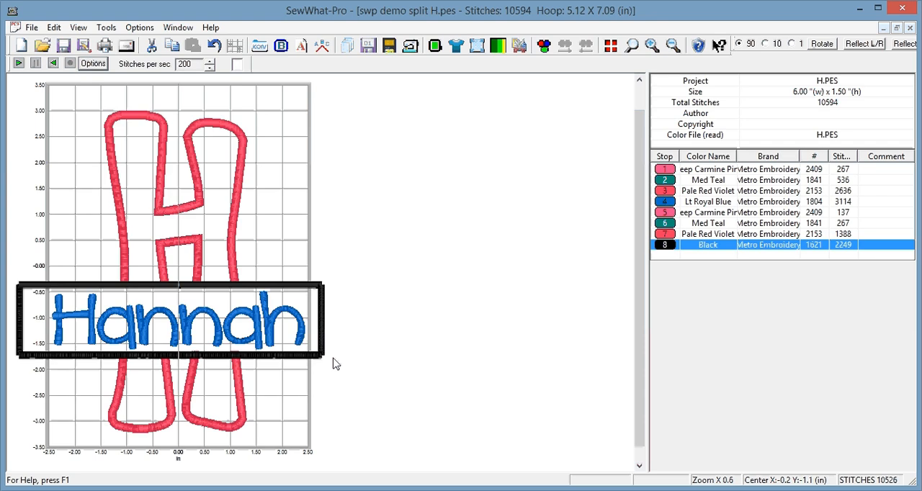
Nudge the three lower H threads, stops 5 to 7, slightly down so their cut ends sit under the border's lower edge.
{"action": "left_click", "coordinate": [652, 52]}
{"action": "left_click", "coordinate": [342, 323]}
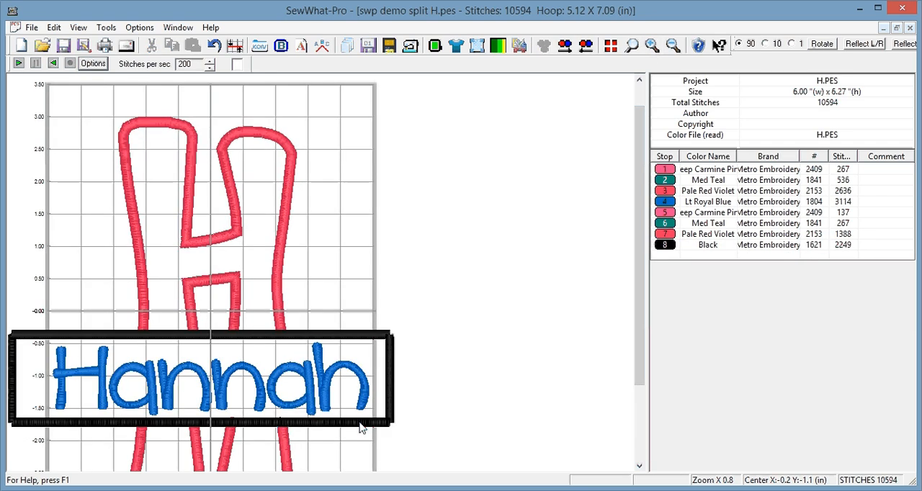
{"action": "left_click", "coordinate": [639, 467]}
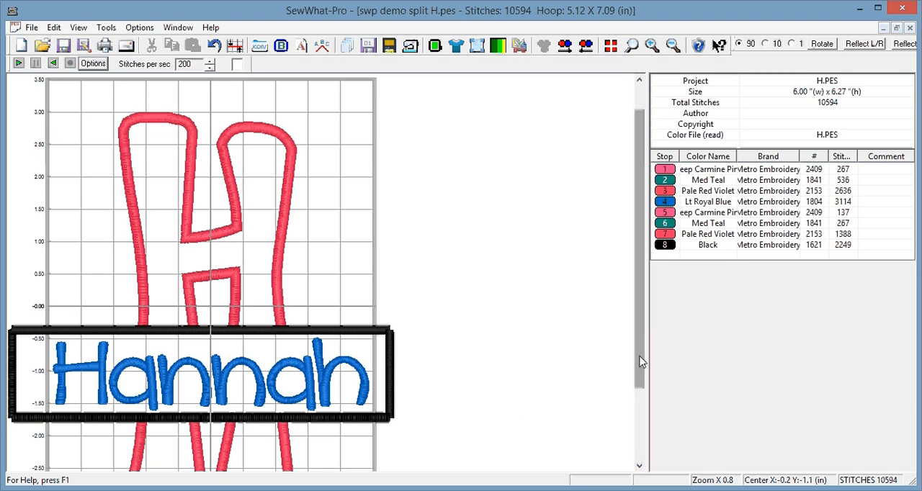
{"action": "left_click_drag", "start_coordinate": [639, 358], "coordinate": [632, 434]}
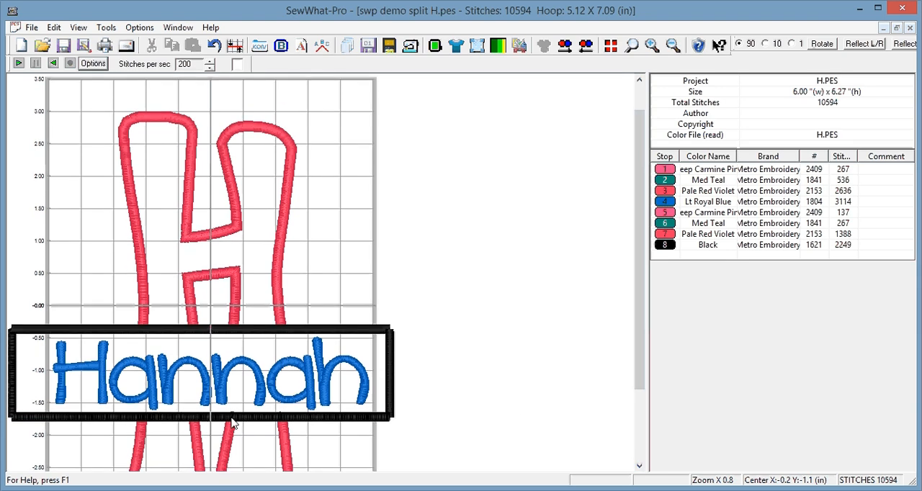
{"action": "left_click", "coordinate": [669, 215]}
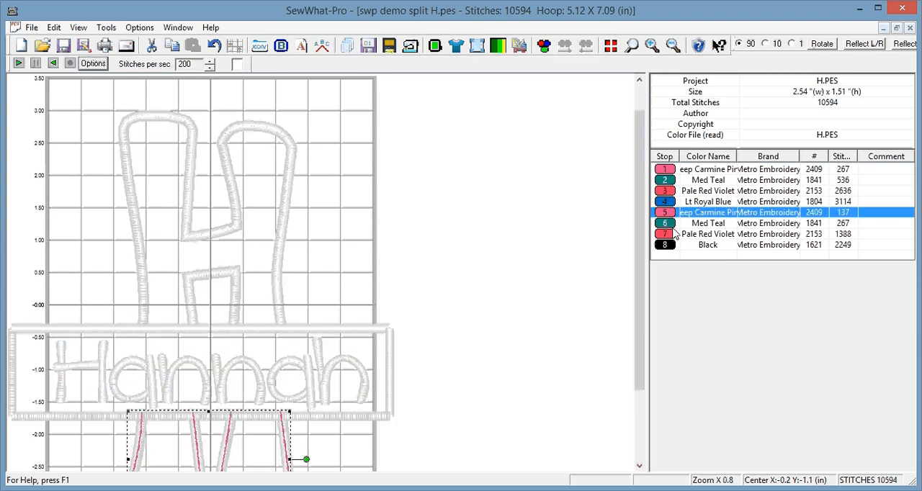
{"action": "left_click", "coordinate": [672, 226], "text": "shift"}
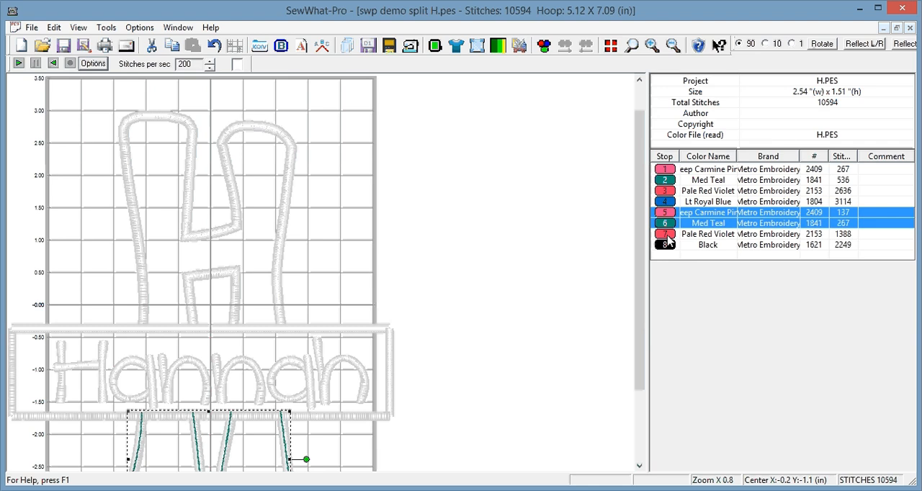
{"action": "left_click", "coordinate": [668, 235], "text": "shift"}
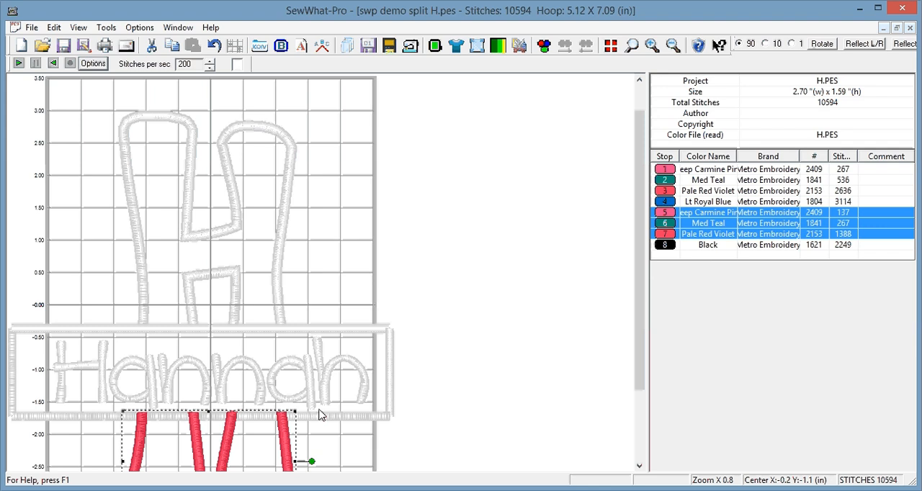
{"action": "key", "text": "Down"}
{"action": "key", "text": "Down"}
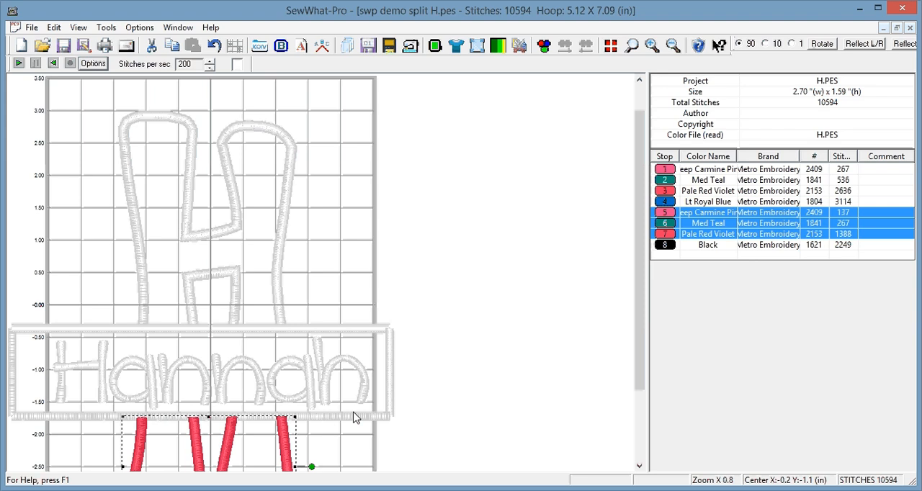
{"action": "left_click", "coordinate": [502, 292]}
Nudge the three upper H threads, stops 1 to 3, slightly up so their cut ends sit under the border's upper edge.
{"action": "left_click", "coordinate": [668, 170]}
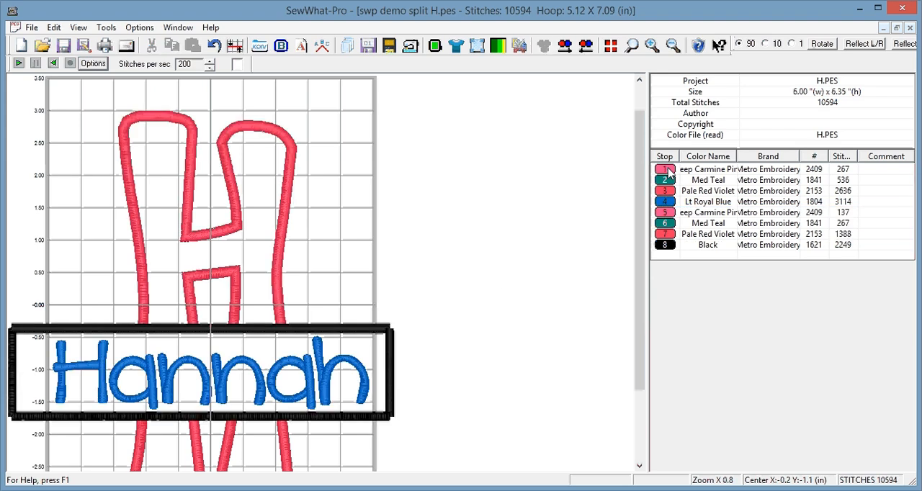
{"action": "left_click", "coordinate": [666, 171]}
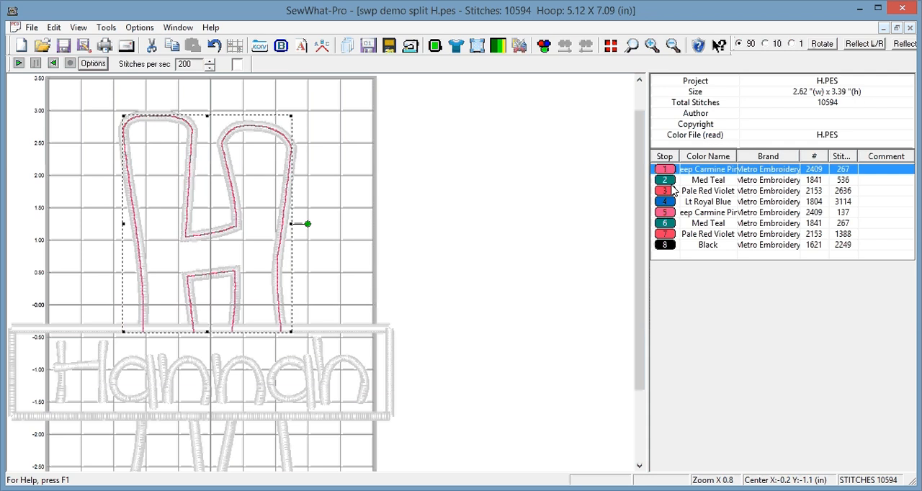
{"action": "left_click", "coordinate": [672, 181], "text": "ctrl"}
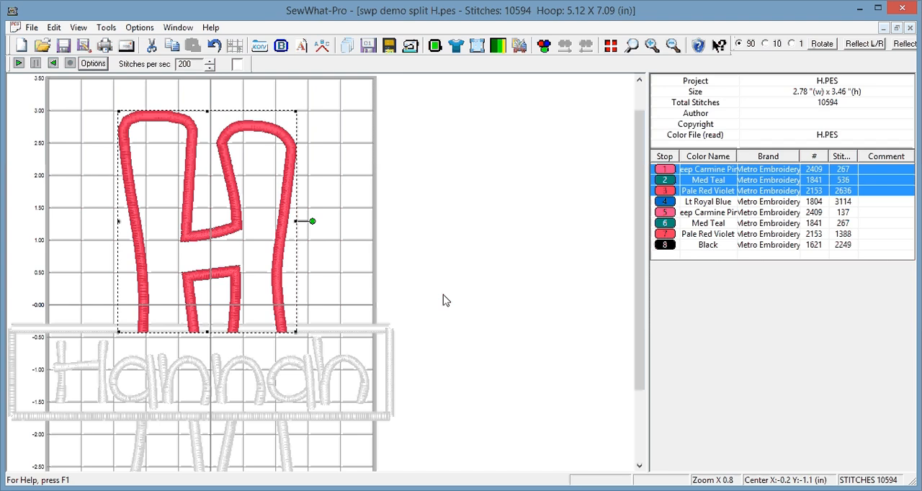
{"action": "key", "text": "Up"}
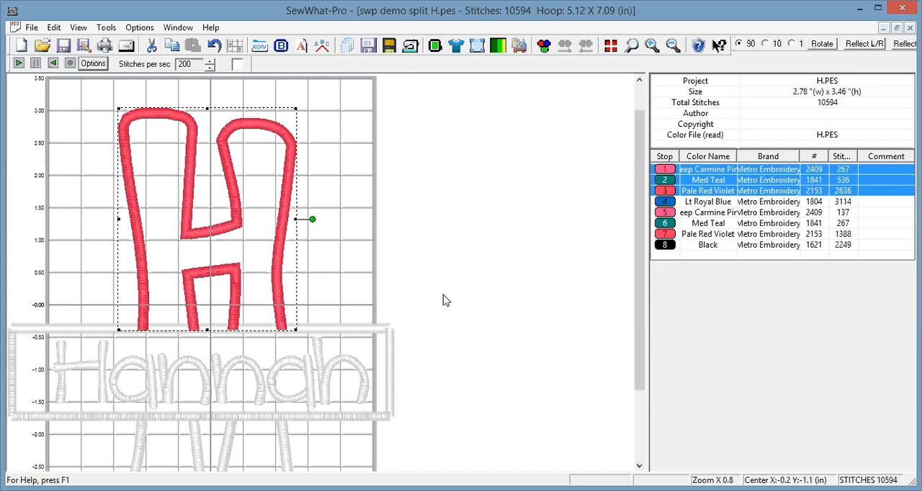
{"action": "key", "text": "Up"}
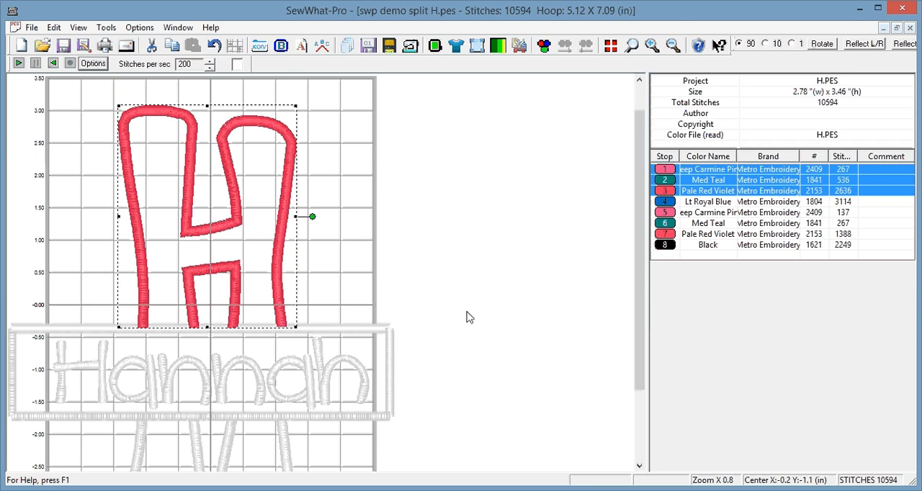
{"action": "left_click", "coordinate": [487, 320]}
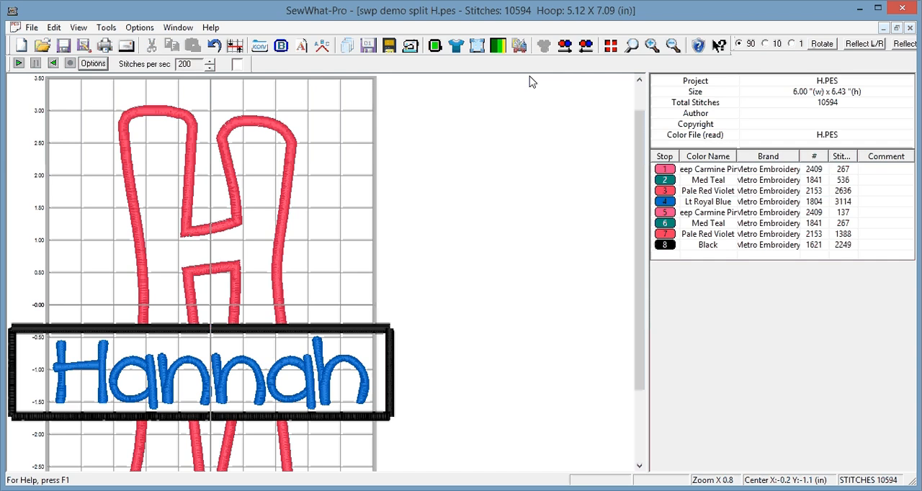
Cut the black border with a selection just inside its two short ends, using Cut and Save All, and close the cutting tool.
{"action": "left_click", "coordinate": [677, 46]}
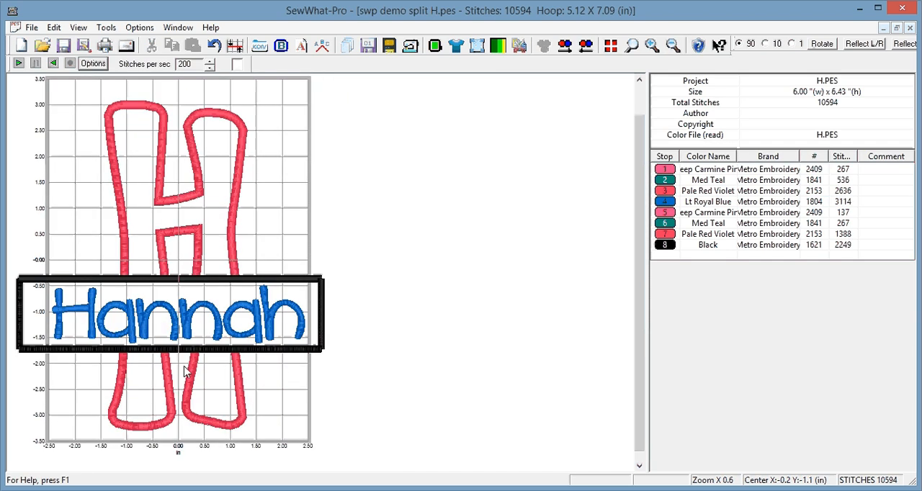
{"action": "left_click", "coordinate": [669, 247]}
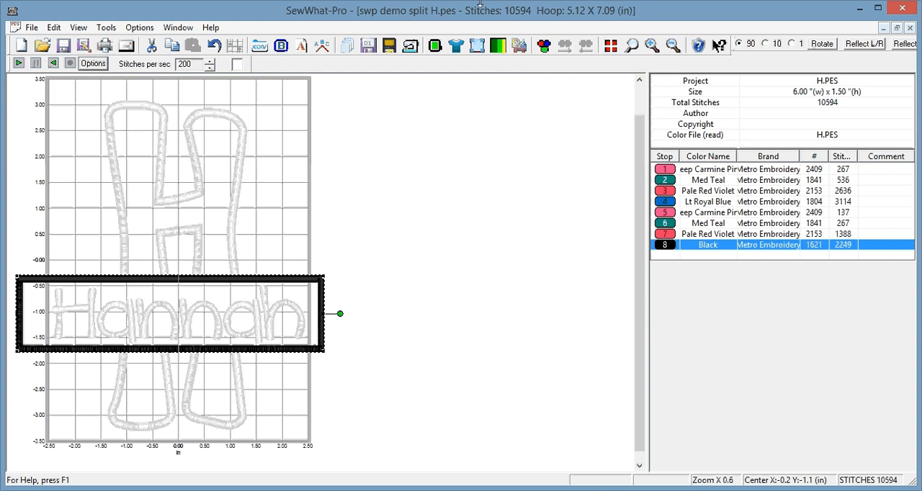
{"action": "left_click", "coordinate": [519, 46]}
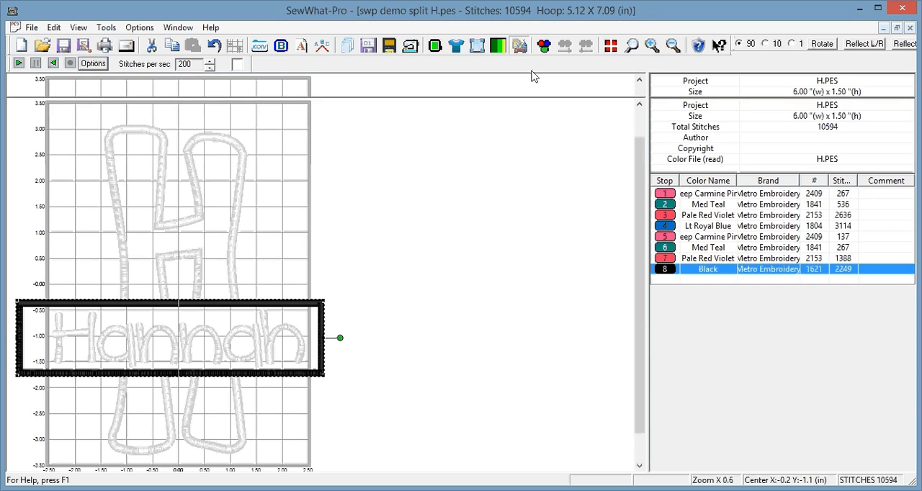
{"action": "left_click", "coordinate": [51, 291]}
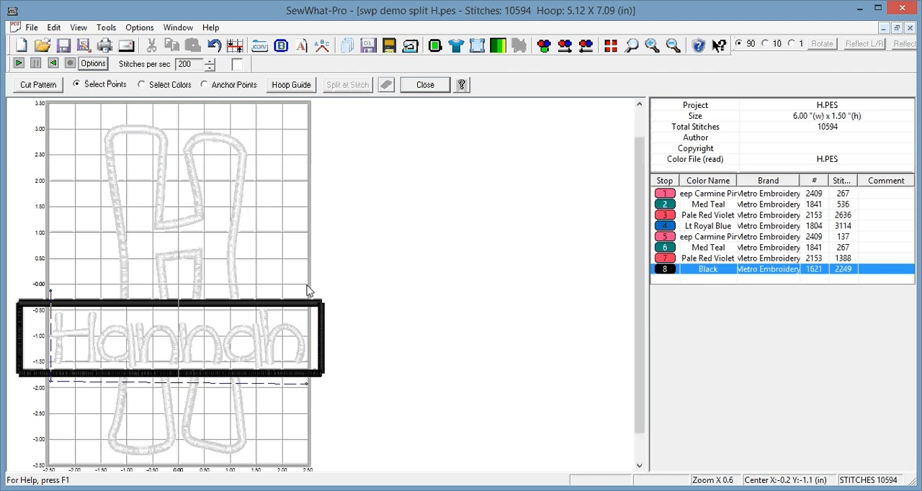
{"action": "left_click", "coordinate": [307, 287]}
{"action": "left_click", "coordinate": [38, 85]}
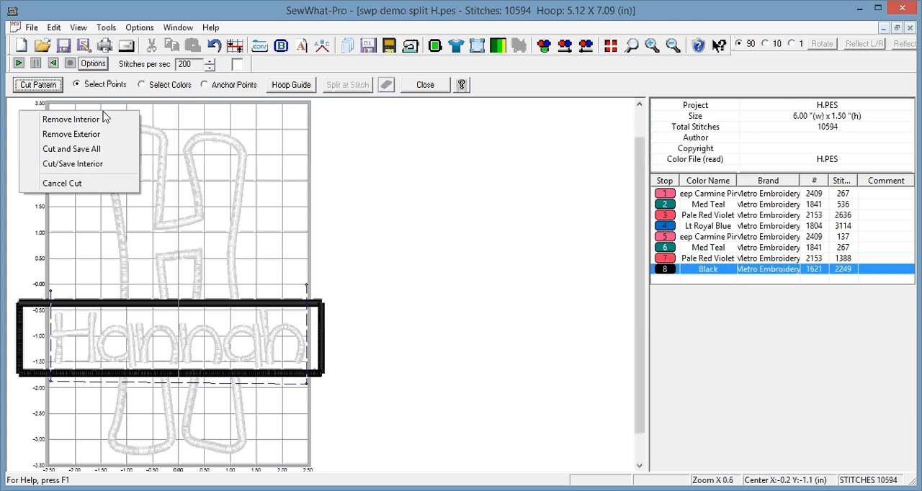
{"action": "left_click", "coordinate": [85, 152]}
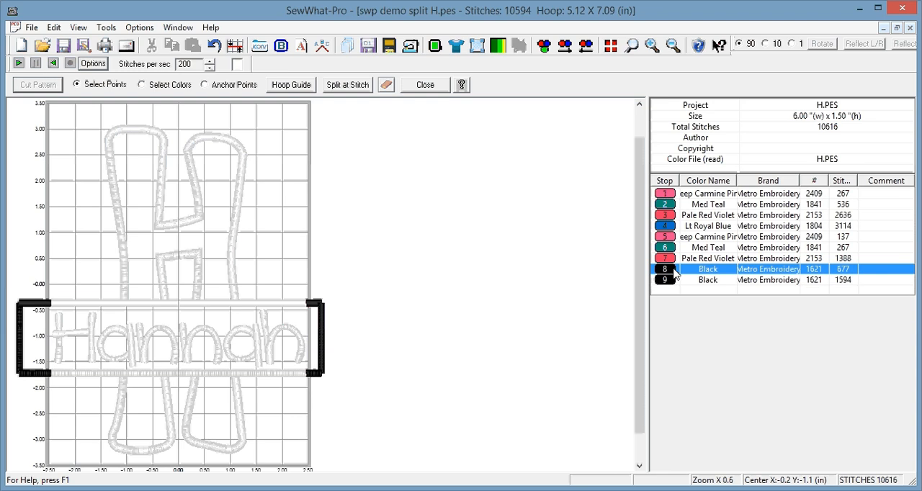
{"action": "left_click", "coordinate": [426, 85]}
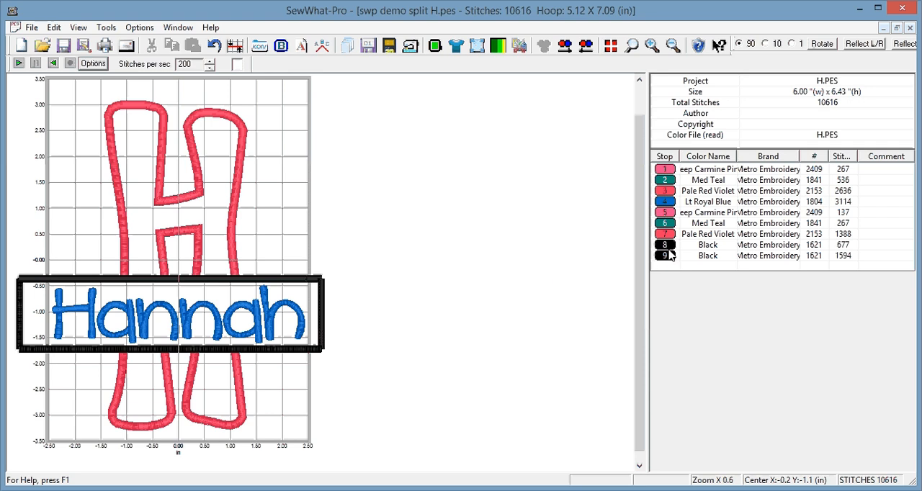
Delete the black thread with the border's two end pieces, stop 8, keeping the long horizontal bars.
{"action": "left_click", "coordinate": [667, 257]}
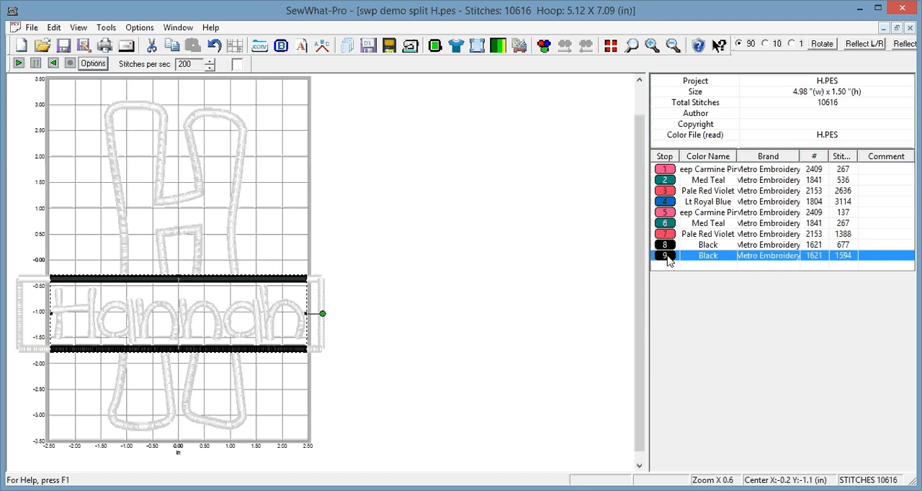
{"action": "left_click", "coordinate": [667, 247]}
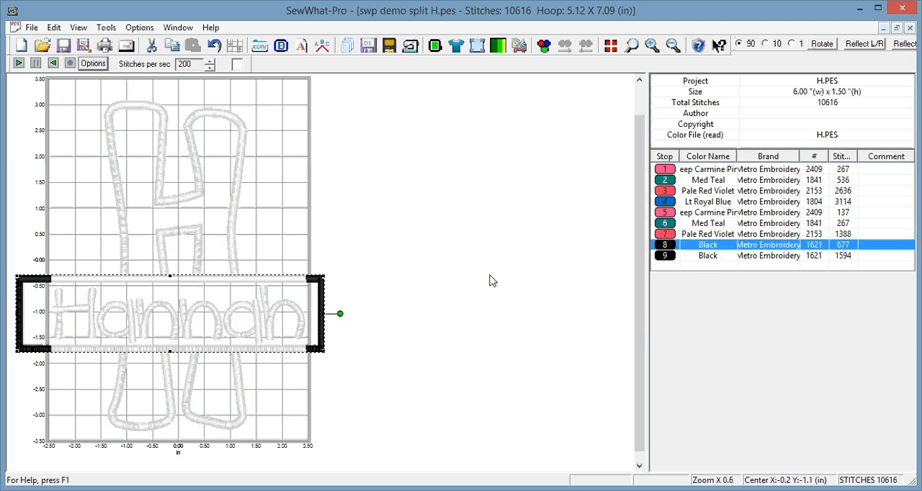
{"action": "right_click", "coordinate": [670, 248]}
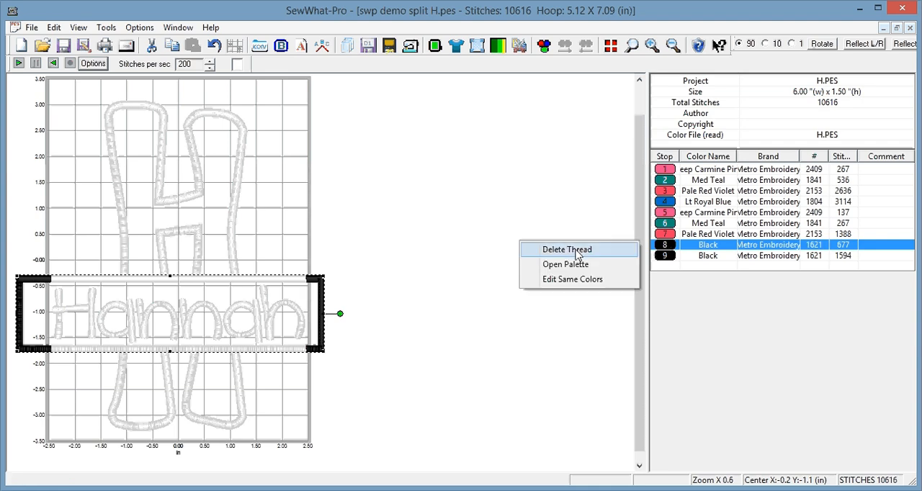
{"action": "left_click", "coordinate": [576, 250]}
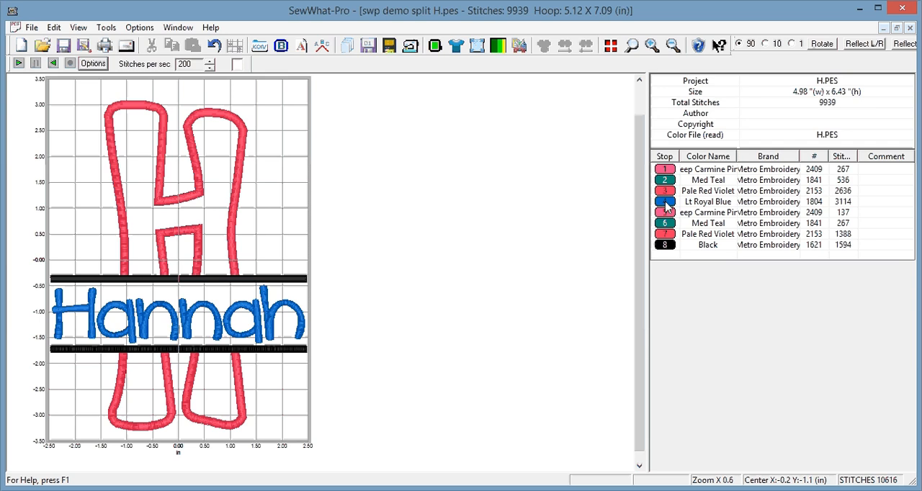
Move the Lt Royal Blue name lettering in the stitching order to just before the black border bars.
{"action": "left_click_drag", "start_coordinate": [667, 207], "coordinate": [672, 245]}
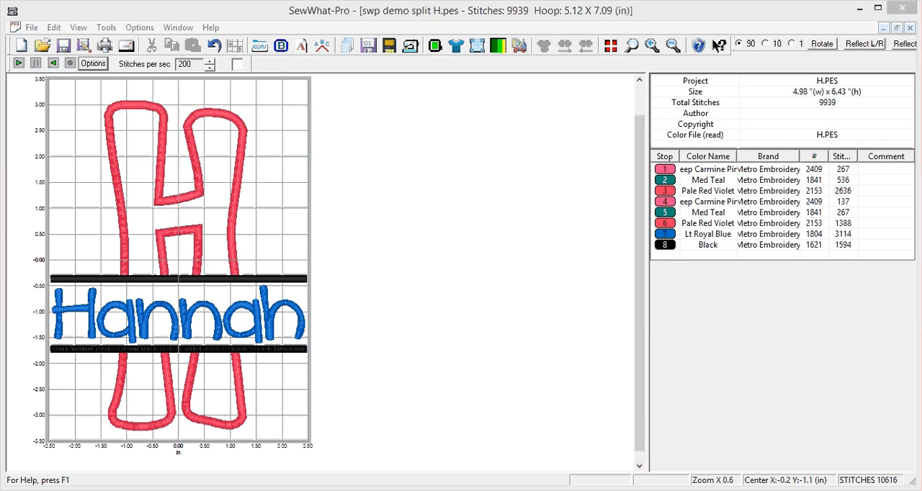
{"action": "left_click", "coordinate": [326, 445]}
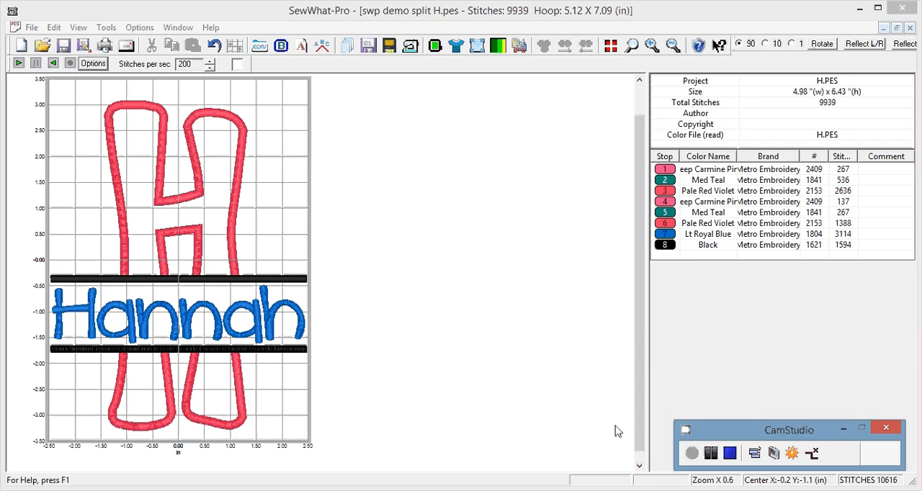